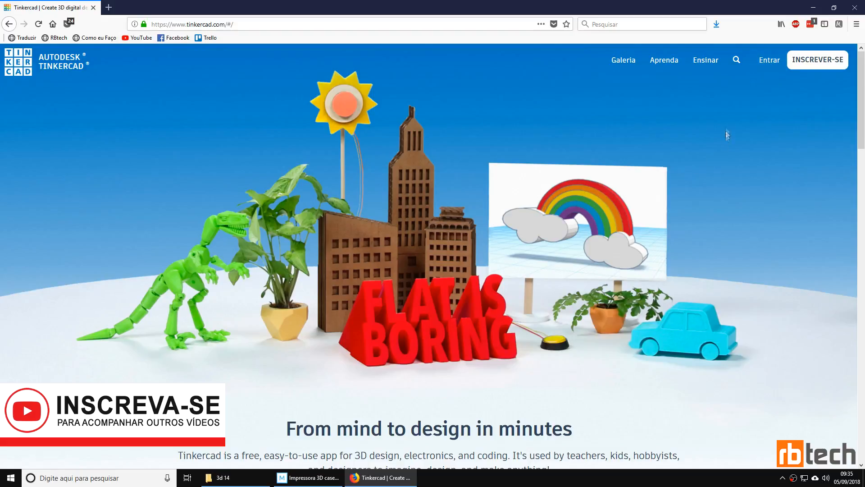
Step: Sign in to Tinkercad and create a new 3D design with its snap grid at 1.0 mm
{"action": "left_click", "coordinate": [769, 60]}
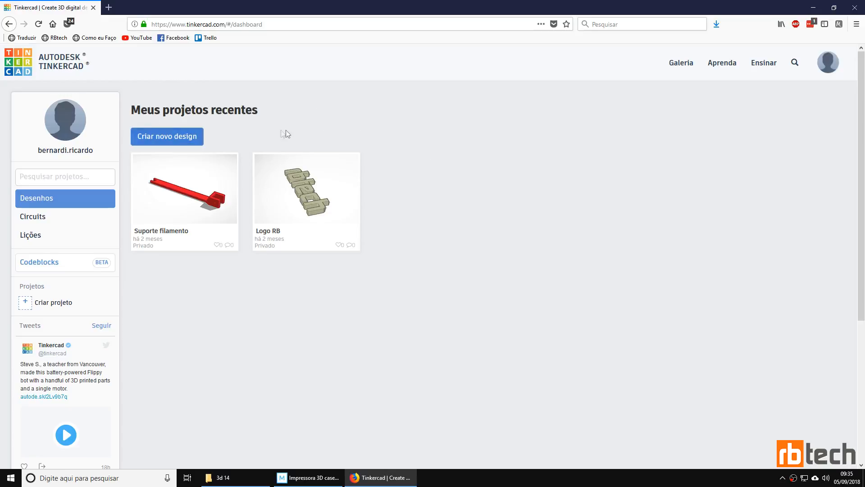
{"action": "left_click", "coordinate": [192, 136]}
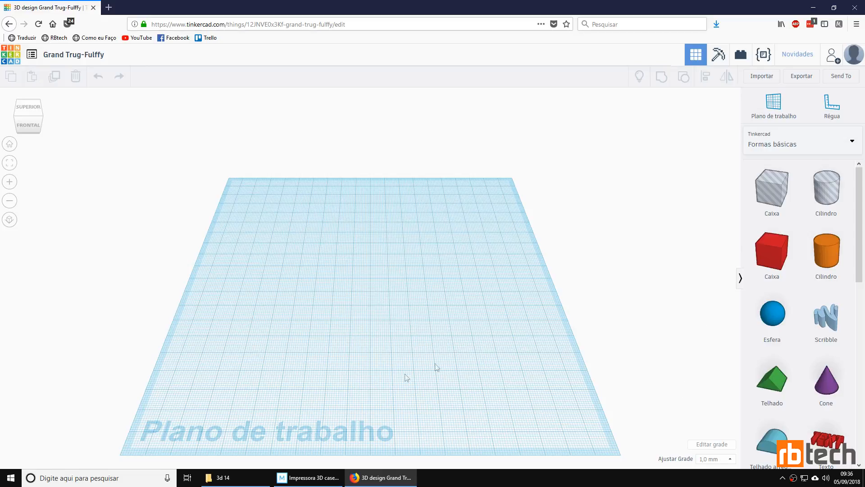
{"action": "left_click", "coordinate": [712, 459]}
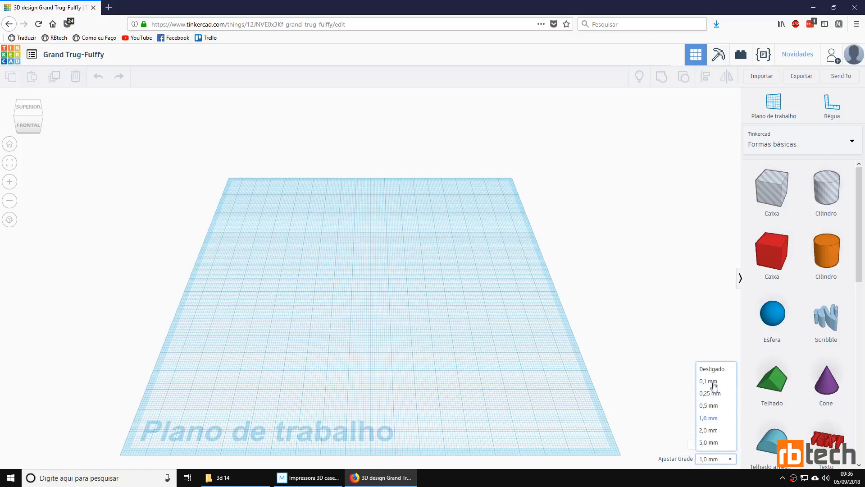
{"action": "left_click", "coordinate": [708, 418]}
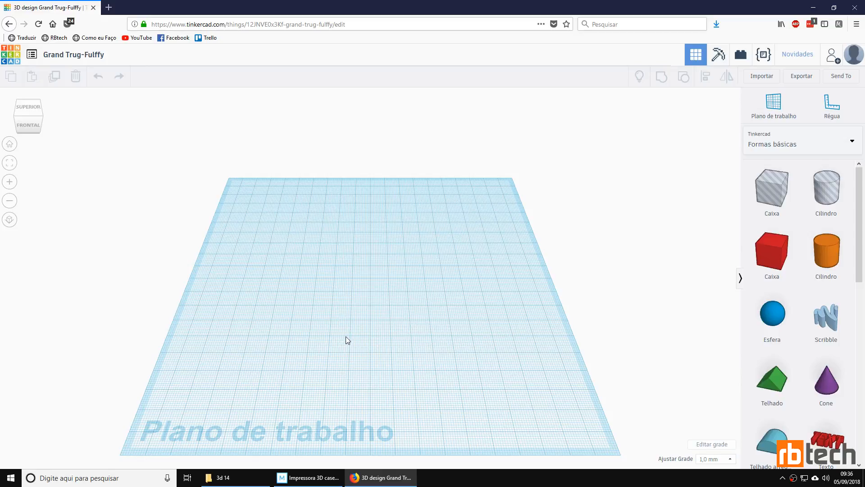
Step: Place a solid red box from the basic shapes near the centre of the workplane
{"action": "scroll", "coordinate": [346, 336], "scroll_direction": "up", "scroll_amount": 5}
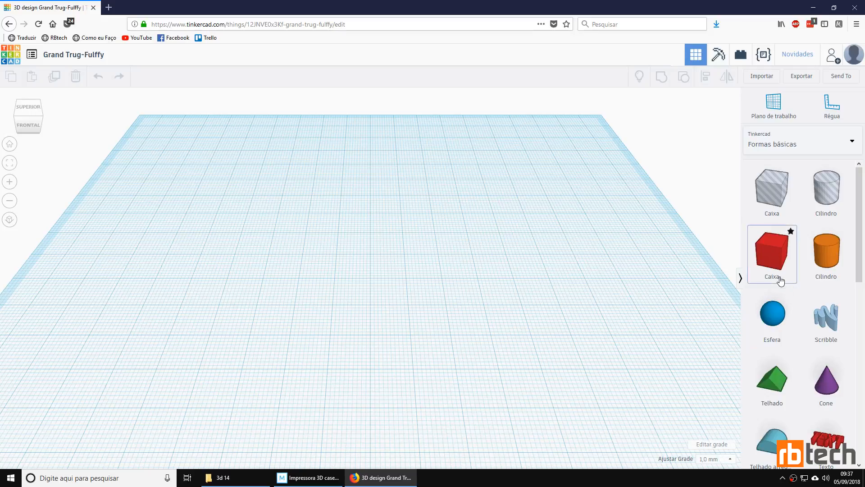
{"action": "scroll", "coordinate": [781, 280], "scroll_direction": "down", "scroll_amount": 7}
{"action": "scroll", "coordinate": [781, 280], "scroll_direction": "down", "scroll_amount": 2}
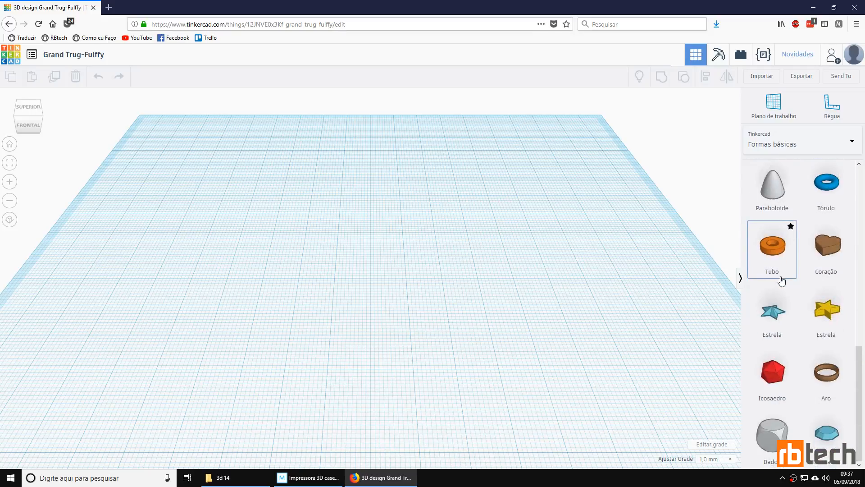
{"action": "scroll", "coordinate": [782, 280], "scroll_direction": "up", "scroll_amount": 9}
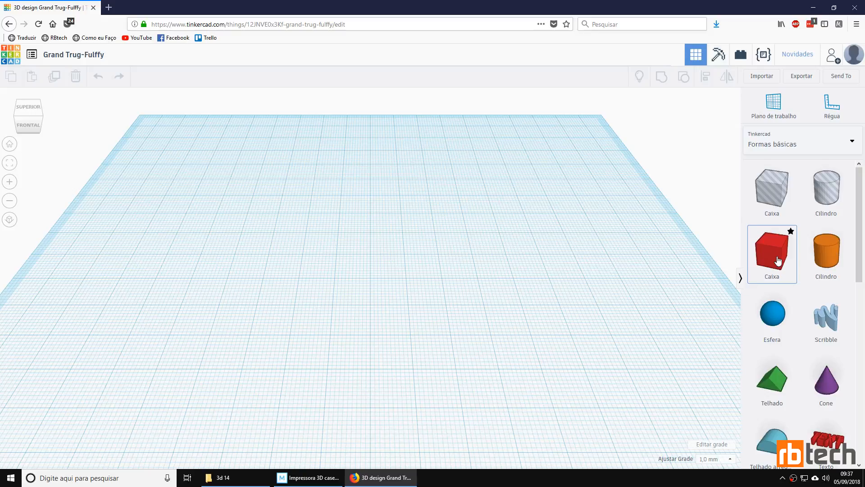
{"action": "left_click_drag", "start_coordinate": [778, 260], "coordinate": [370, 280]}
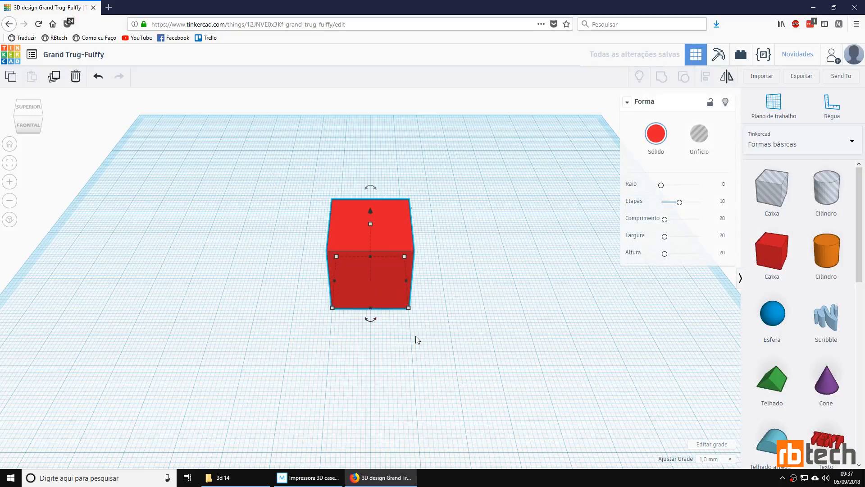
Step: Enlarge the red box's base in both length and width by pulling its front-right corner outward
{"action": "mouse_move", "coordinate": [413, 361]}
{"action": "right_mouse_down"}
{"action": "mouse_move", "coordinate": [484, 259]}
{"action": "mouse_move", "coordinate": [220, 282]}
{"action": "mouse_move", "coordinate": [231, 328]}
{"action": "mouse_move", "coordinate": [359, 385]}
{"action": "mouse_move", "coordinate": [446, 349]}
{"action": "mouse_move", "coordinate": [359, 367]}
{"action": "mouse_move", "coordinate": [422, 354]}
{"action": "right_mouse_up"}
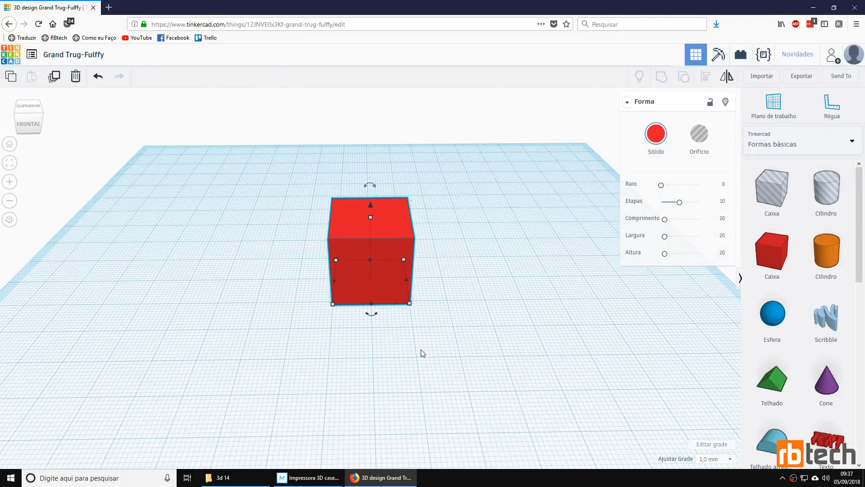
{"action": "mouse_move", "coordinate": [421, 350]}
{"action": "middle_mouse_down"}
{"action": "mouse_move", "coordinate": [223, 347]}
{"action": "mouse_move", "coordinate": [296, 355]}
{"action": "mouse_move", "coordinate": [560, 342]}
{"action": "mouse_move", "coordinate": [353, 344]}
{"action": "mouse_move", "coordinate": [309, 384]}
{"action": "mouse_move", "coordinate": [461, 352]}
{"action": "mouse_move", "coordinate": [368, 348]}
{"action": "mouse_move", "coordinate": [419, 363]}
{"action": "middle_mouse_up"}
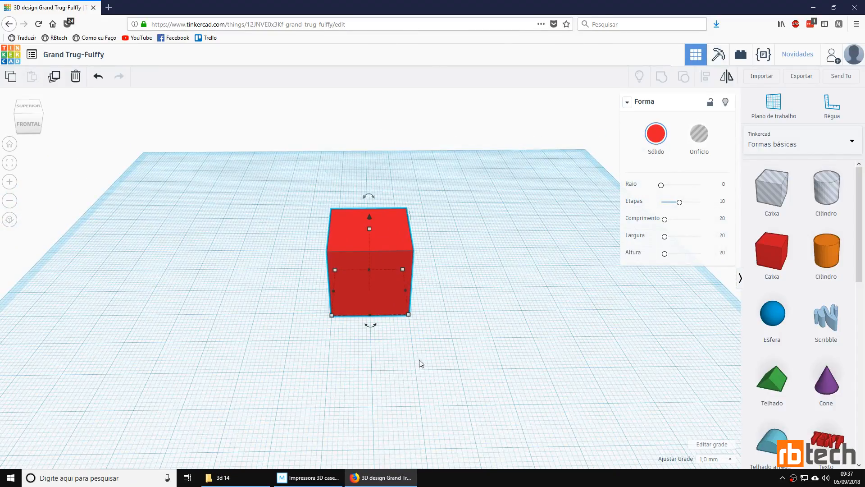
{"action": "scroll", "coordinate": [408, 351], "scroll_direction": "up", "scroll_amount": 5}
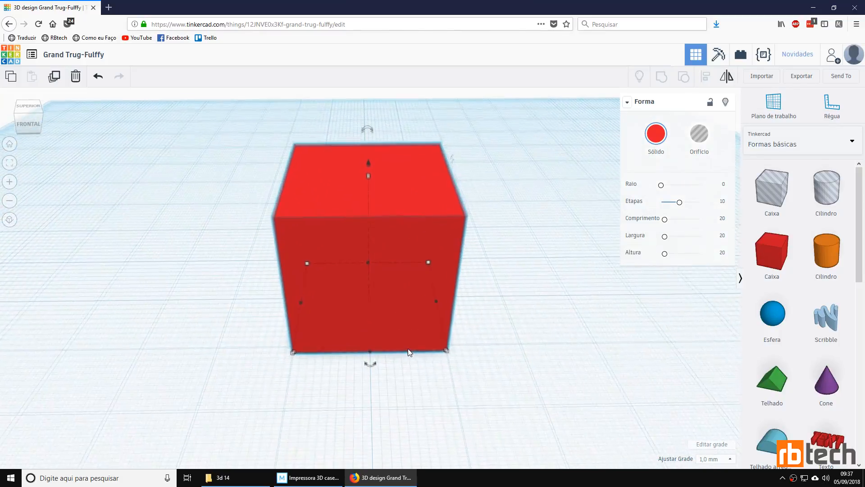
{"action": "scroll", "coordinate": [403, 351], "scroll_direction": "down", "scroll_amount": 4}
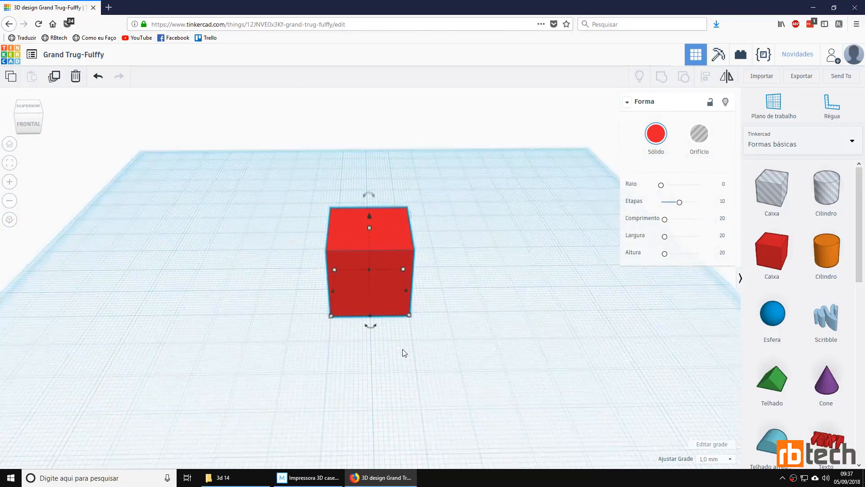
{"action": "scroll", "coordinate": [403, 352], "scroll_direction": "up", "scroll_amount": 4}
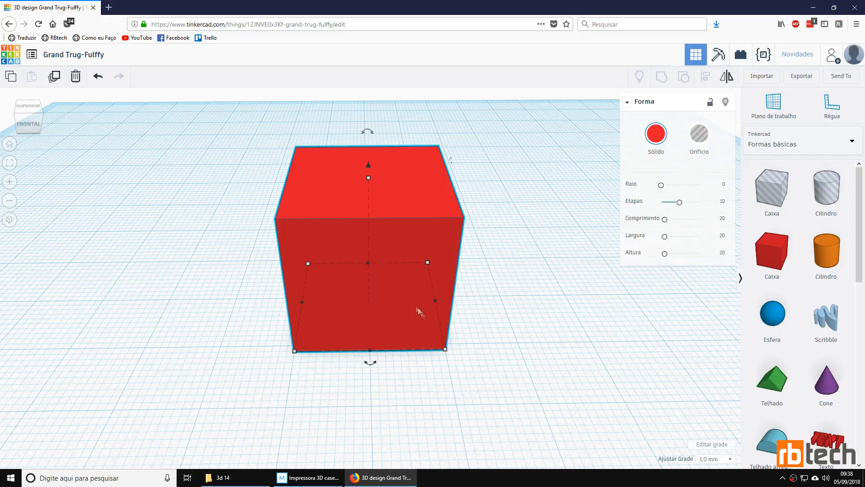
{"action": "mouse_move", "coordinate": [446, 353]}
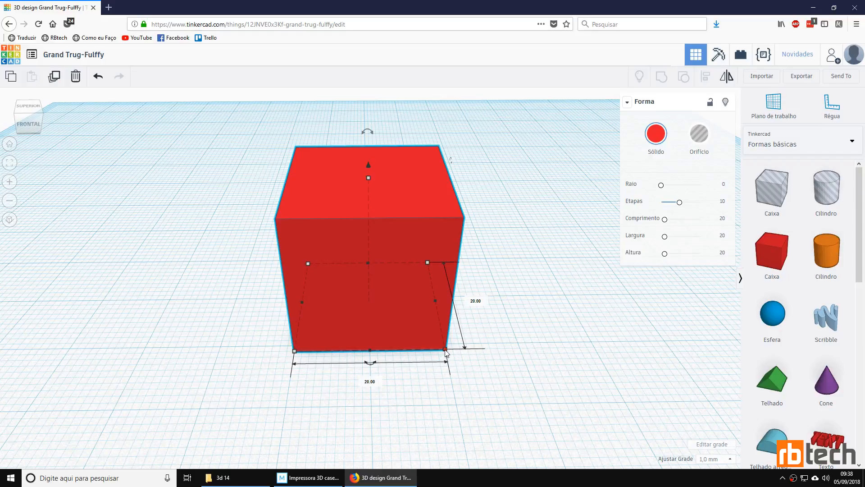
{"action": "left_click_drag", "start_coordinate": [446, 353], "coordinate": [507, 371]}
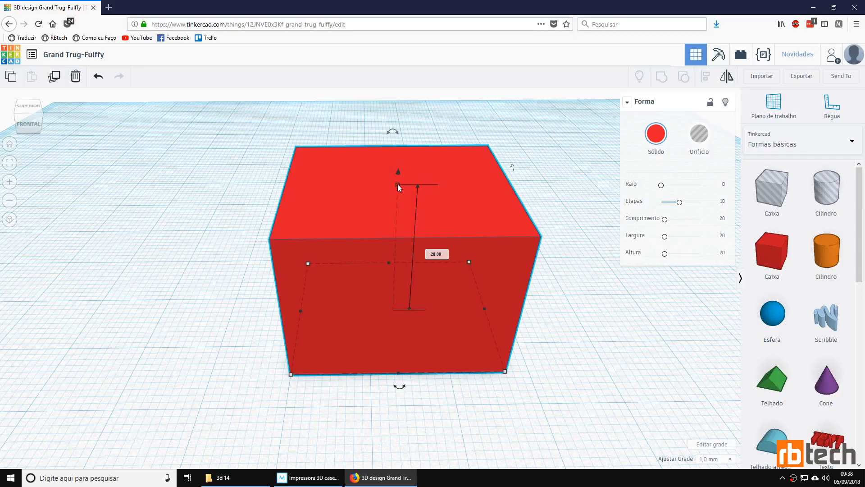
{"action": "mouse_move", "coordinate": [397, 184]}
{"action": "left_mouse_down"}
{"action": "mouse_move", "coordinate": [396, 127]}
{"action": "mouse_move", "coordinate": [401, 262]}
{"action": "mouse_move", "coordinate": [404, 185]}
{"action": "left_mouse_up"}
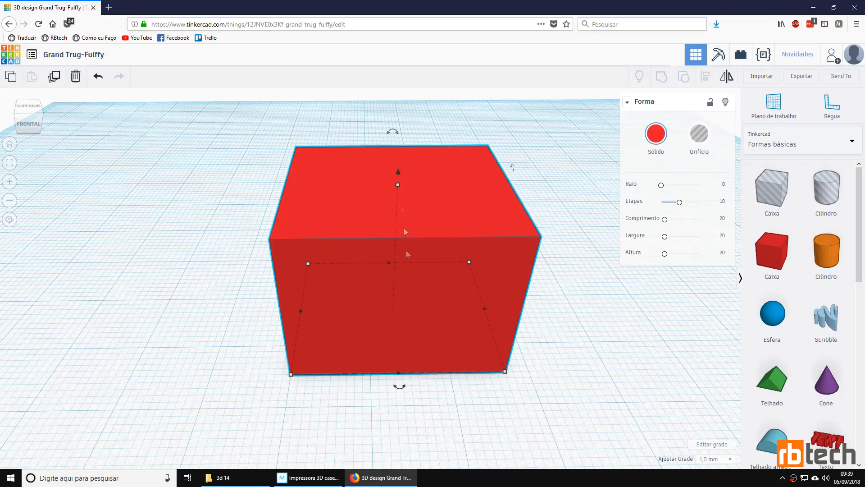
Step: Place a green roof shape on the workplane just left of the red box
{"action": "right_click_drag", "start_coordinate": [481, 406], "coordinate": [367, 356]}
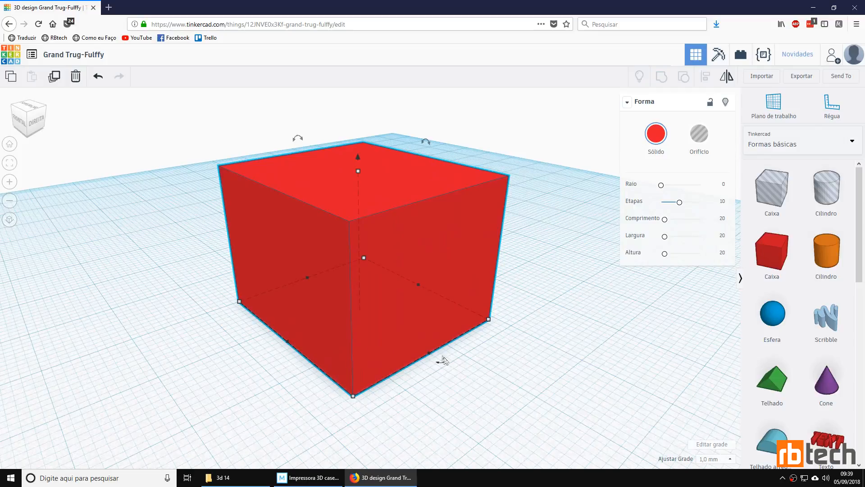
{"action": "left_click", "coordinate": [216, 380]}
{"action": "right_click_drag", "start_coordinate": [201, 380], "coordinate": [269, 371]}
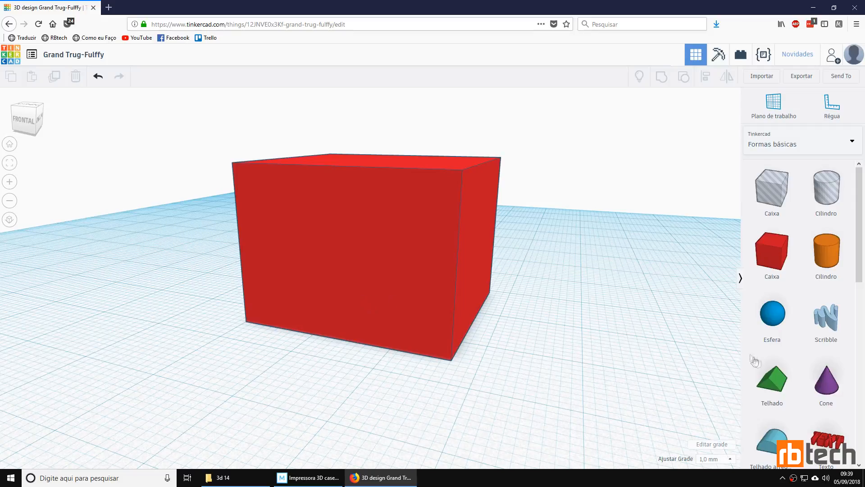
{"action": "left_click_drag", "start_coordinate": [781, 378], "coordinate": [211, 281]}
{"action": "left_click_drag", "start_coordinate": [213, 373], "coordinate": [318, 390]}
{"action": "right_click_drag", "start_coordinate": [229, 375], "coordinate": [327, 417]}
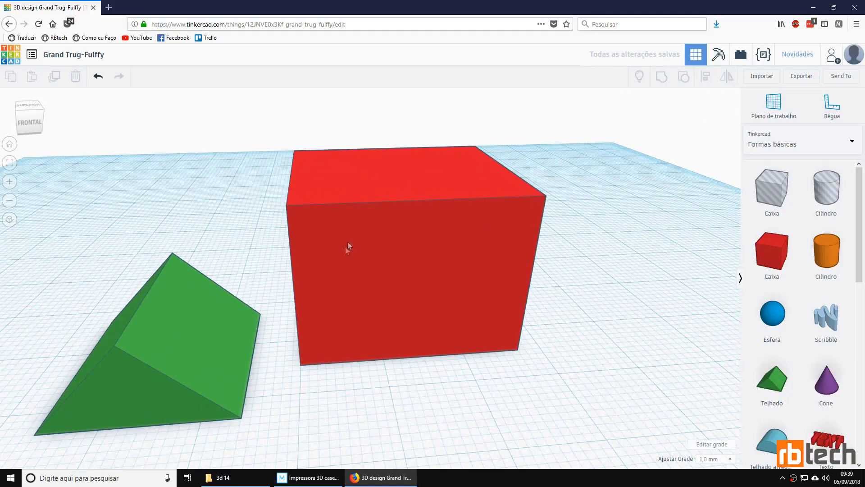
Step: Raise the green roof above the workplane and position it on the top face of the red box
{"action": "left_click", "coordinate": [181, 320]}
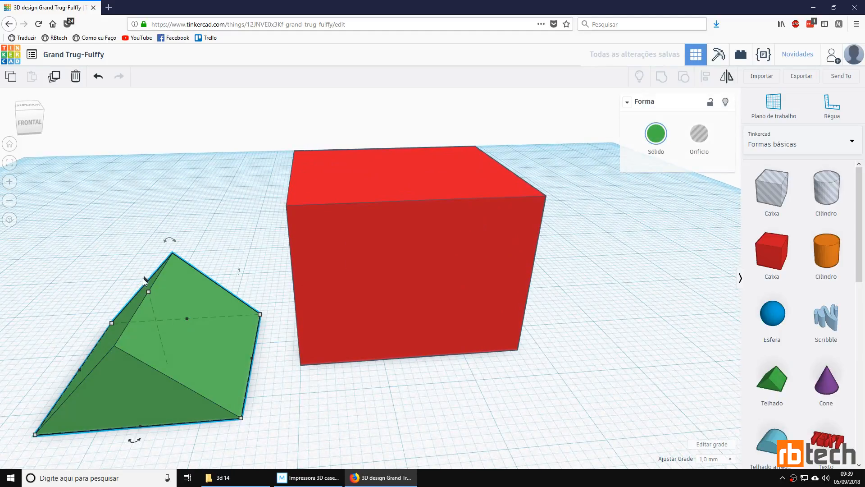
{"action": "left_click_drag", "start_coordinate": [145, 280], "coordinate": [153, 129]}
{"action": "left_click_drag", "start_coordinate": [136, 192], "coordinate": [378, 178]}
{"action": "left_click_drag", "start_coordinate": [343, 121], "coordinate": [355, 58]}
{"action": "left_click_drag", "start_coordinate": [360, 146], "coordinate": [408, 141]}
{"action": "right_click_drag", "start_coordinate": [588, 196], "coordinate": [578, 229]}
{"action": "left_click_drag", "start_coordinate": [412, 255], "coordinate": [407, 207]}
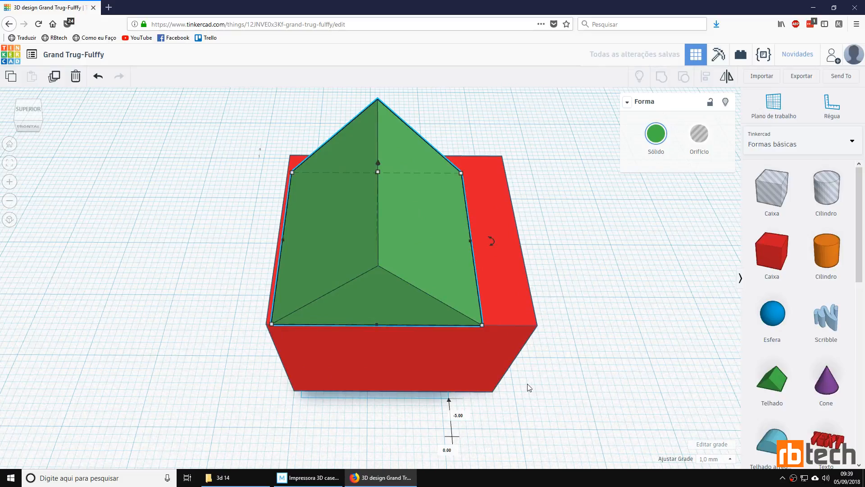
{"action": "left_click_drag", "start_coordinate": [539, 390], "coordinate": [564, 283]}
{"action": "right_click_drag", "start_coordinate": [563, 282], "coordinate": [504, 333]}
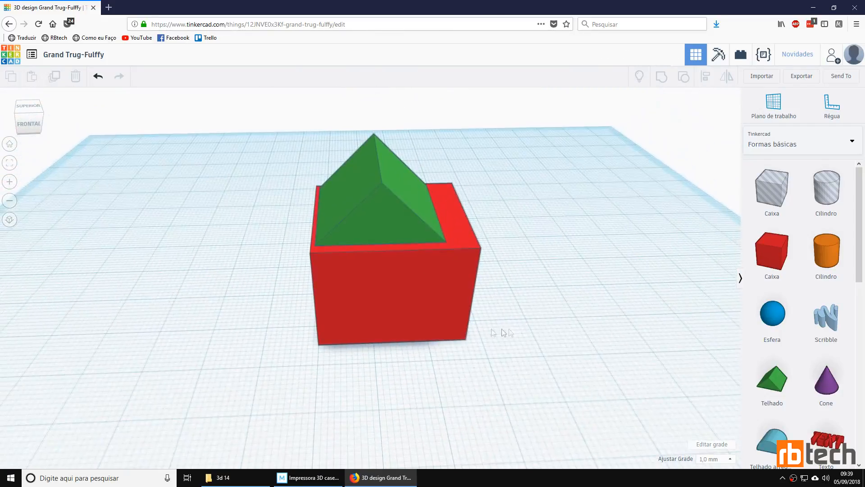
Step: Try out the rotation of the red box about each of its three axes
{"action": "left_click", "coordinate": [409, 313]}
{"action": "mouse_move", "coordinate": [393, 353]}
{"action": "left_mouse_down"}
{"action": "mouse_move", "coordinate": [360, 363]}
{"action": "mouse_move", "coordinate": [301, 343]}
{"action": "mouse_move", "coordinate": [395, 363]}
{"action": "left_mouse_up"}
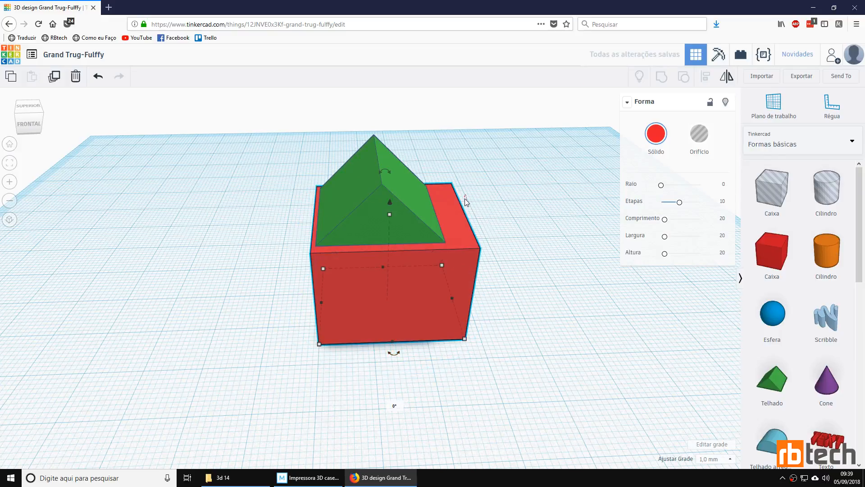
{"action": "left_click_drag", "start_coordinate": [465, 201], "coordinate": [467, 203]}
{"action": "mouse_move", "coordinate": [385, 174]}
{"action": "left_mouse_down"}
{"action": "mouse_move", "coordinate": [334, 182]}
{"action": "mouse_move", "coordinate": [396, 174]}
{"action": "mouse_move", "coordinate": [377, 175]}
{"action": "left_mouse_up"}
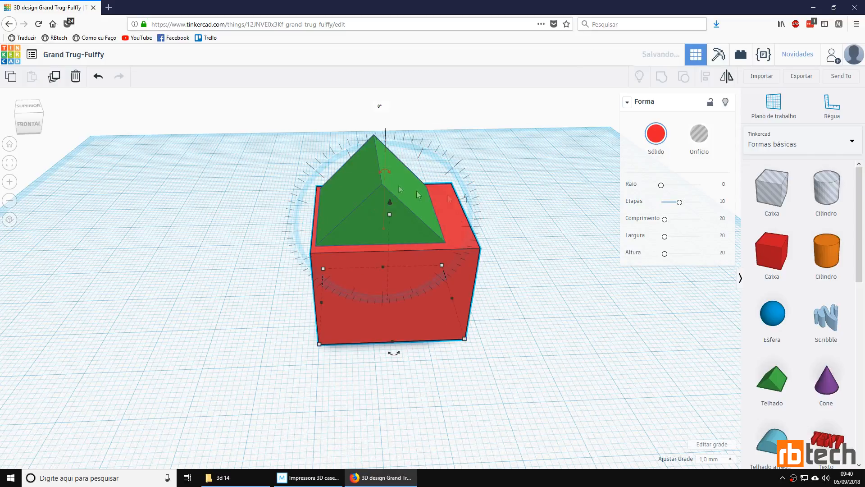
{"action": "left_click", "coordinate": [530, 305]}
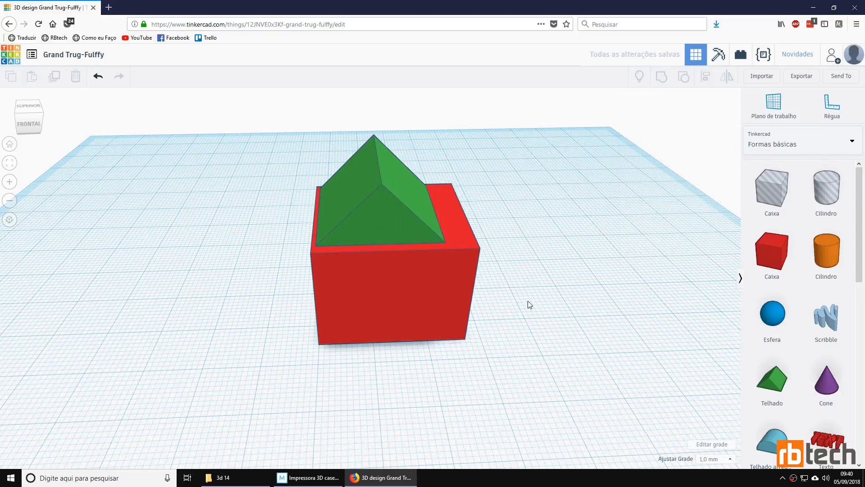
{"action": "left_click", "coordinate": [403, 298]}
{"action": "mouse_move", "coordinate": [394, 353]}
{"action": "left_mouse_down"}
{"action": "mouse_move", "coordinate": [318, 338]}
{"action": "mouse_move", "coordinate": [405, 356]}
{"action": "mouse_move", "coordinate": [394, 361]}
{"action": "left_mouse_up"}
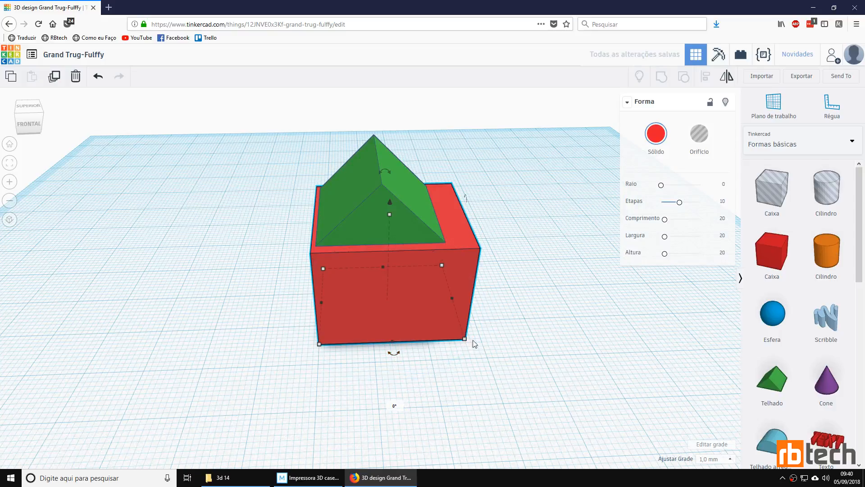
Step: Delete the green roof from the top of the red box and select the box
{"action": "key", "text": "Delete"}
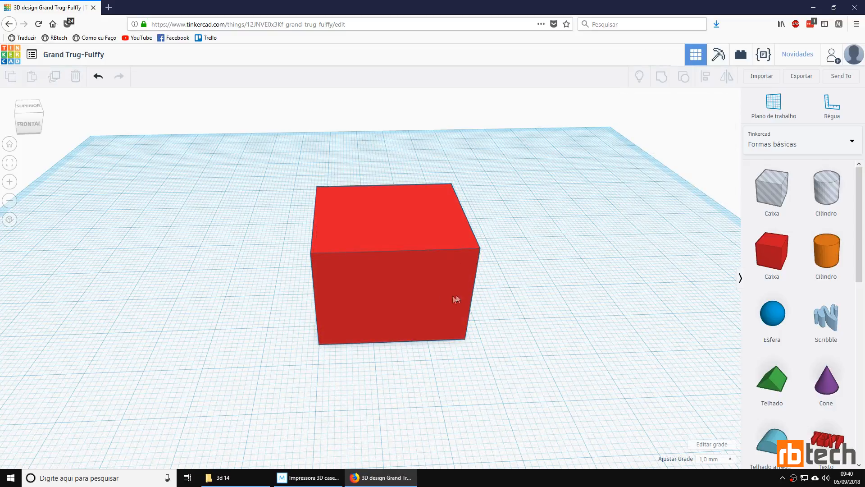
{"action": "left_click", "coordinate": [407, 271]}
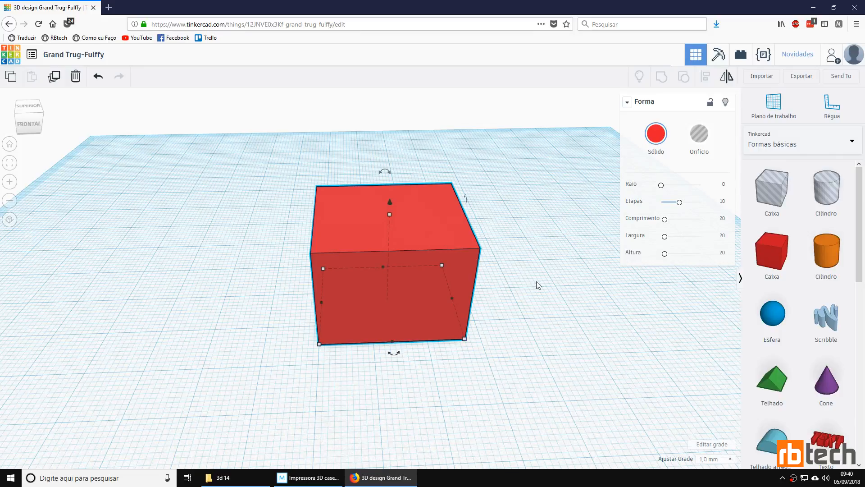
Step: Place a hole box from the basic shapes inside the red box, leaving a wall on all sides
{"action": "right_click_drag", "start_coordinate": [530, 311], "coordinate": [404, 245]}
{"action": "right_click_drag", "start_coordinate": [213, 265], "coordinate": [387, 229]}
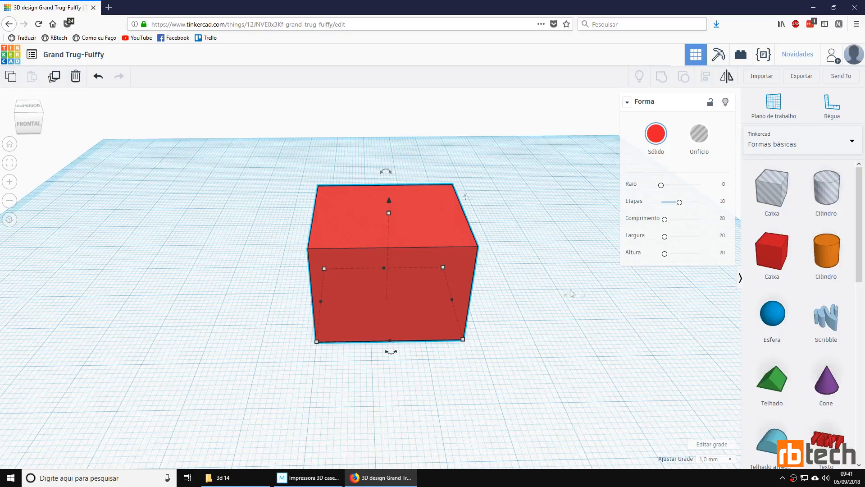
{"action": "left_click_drag", "start_coordinate": [627, 312], "coordinate": [562, 287]}
{"action": "right_click_drag", "start_coordinate": [562, 287], "coordinate": [581, 289]}
{"action": "left_click_drag", "start_coordinate": [779, 195], "coordinate": [387, 307]}
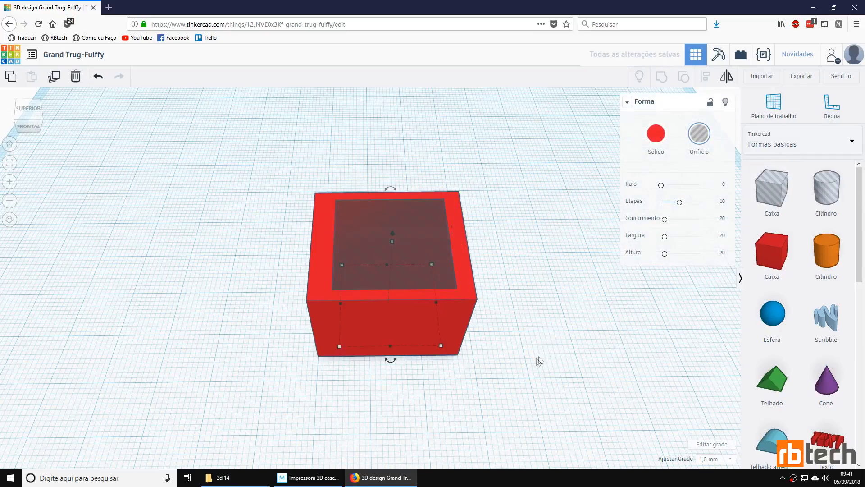
Step: Select the red box together with the hole box and group them to cut a square opening through the box
{"action": "right_click_drag", "start_coordinate": [509, 391], "coordinate": [474, 372]}
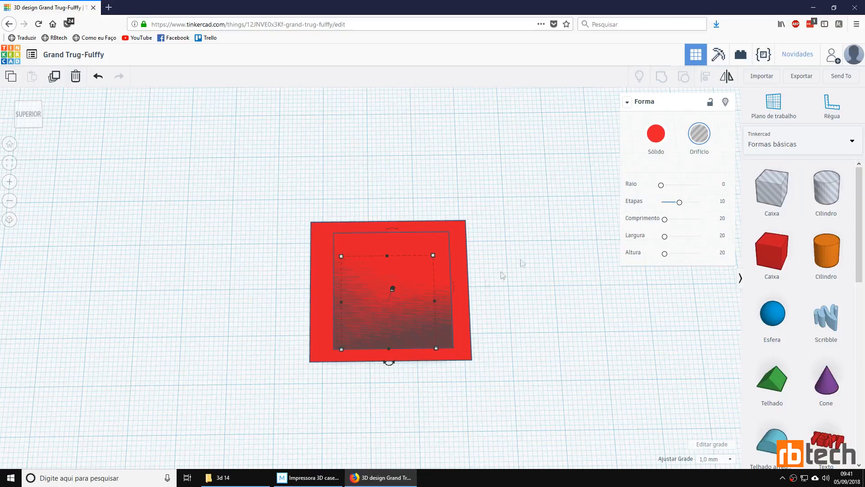
{"action": "left_click", "coordinate": [405, 281]}
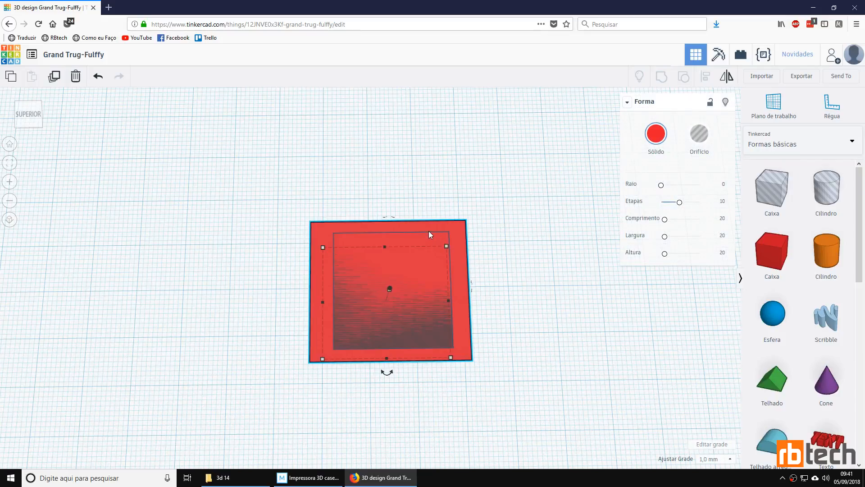
{"action": "right_click_drag", "start_coordinate": [577, 315], "coordinate": [339, 253]}
{"action": "left_click", "coordinate": [339, 253]}
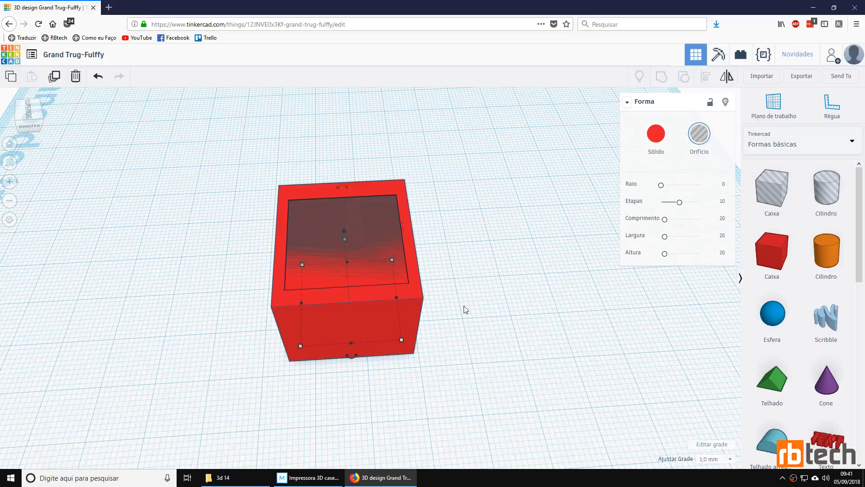
{"action": "left_click_drag", "start_coordinate": [492, 378], "coordinate": [232, 163]}
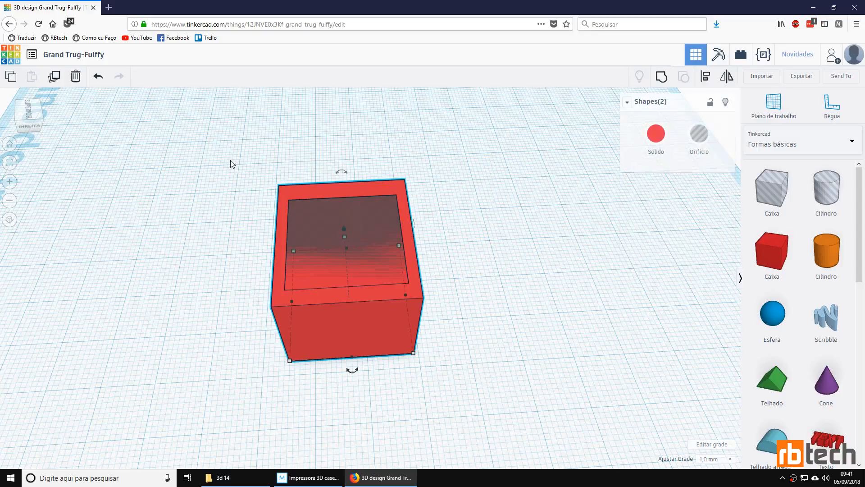
{"action": "left_click", "coordinate": [665, 80]}
{"action": "right_click_drag", "start_coordinate": [483, 217], "coordinate": [404, 284]}
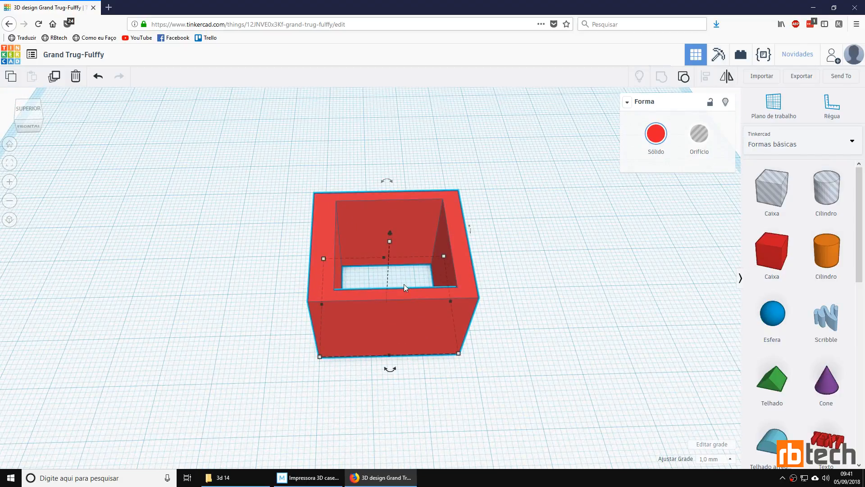
Step: Open the recent design "Suporte filamento" from the project list
{"action": "mouse_move", "coordinate": [390, 234]}
{"action": "left_mouse_down"}
{"action": "mouse_move", "coordinate": [395, 194]}
{"action": "mouse_move", "coordinate": [397, 230]}
{"action": "left_mouse_up"}
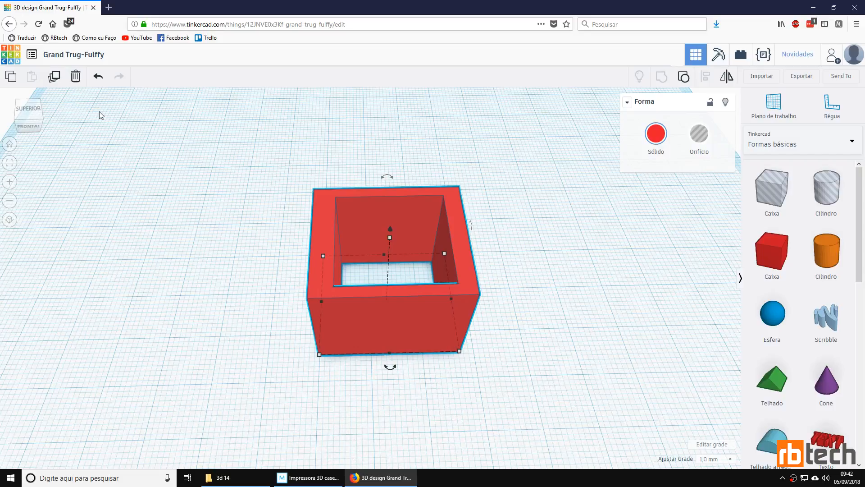
{"action": "left_click", "coordinate": [32, 55]}
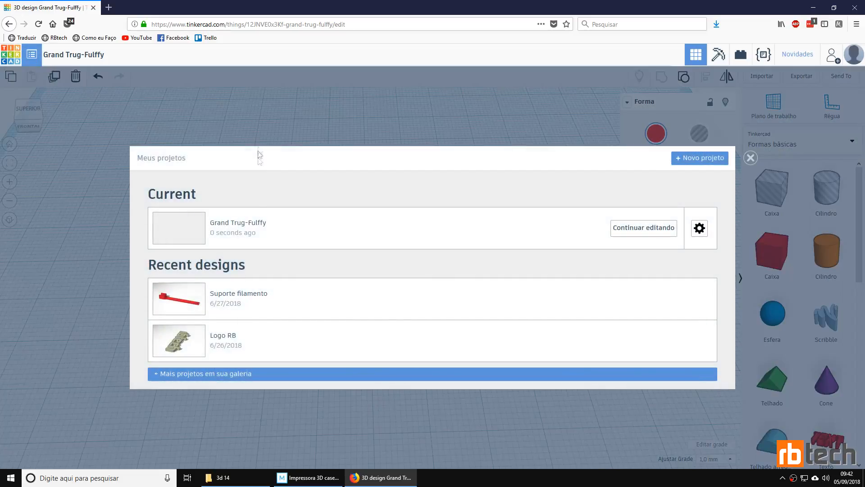
{"action": "left_click", "coordinate": [234, 301]}
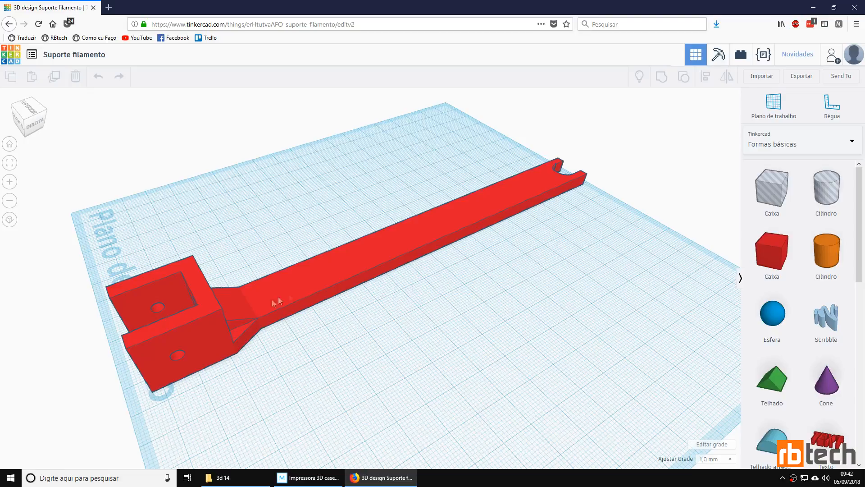
Step: Examine the U-shaped end of the filament holder from the front and from above, and select the part
{"action": "right_click_drag", "start_coordinate": [195, 391], "coordinate": [483, 216]}
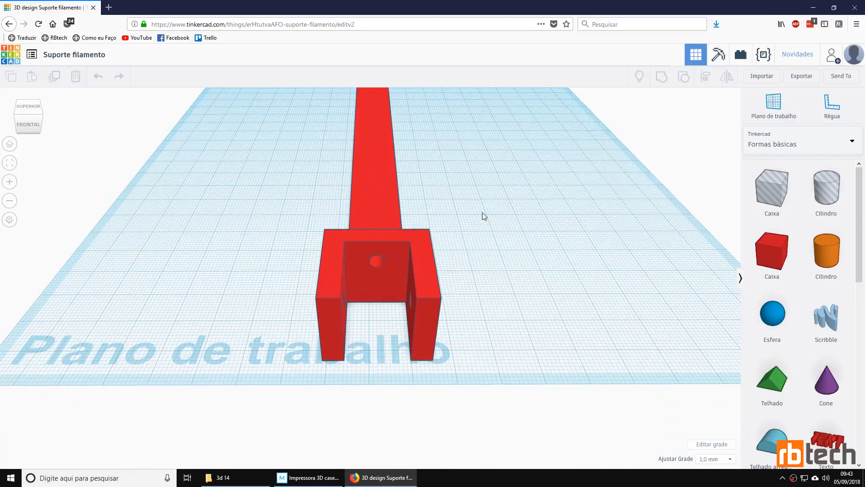
{"action": "scroll", "coordinate": [481, 296], "scroll_direction": "up", "scroll_amount": 3}
{"action": "right_click_drag", "start_coordinate": [482, 296], "coordinate": [474, 310]}
{"action": "right_click_drag", "start_coordinate": [449, 393], "coordinate": [330, 247]}
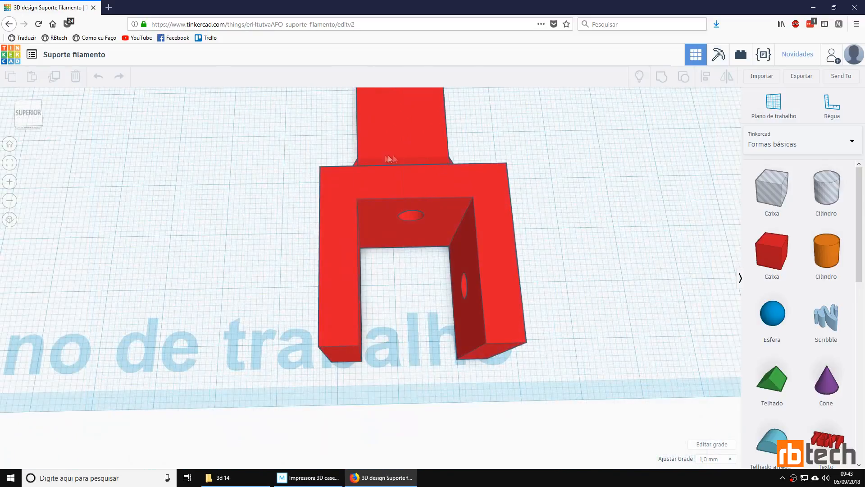
{"action": "left_click", "coordinate": [496, 253]}
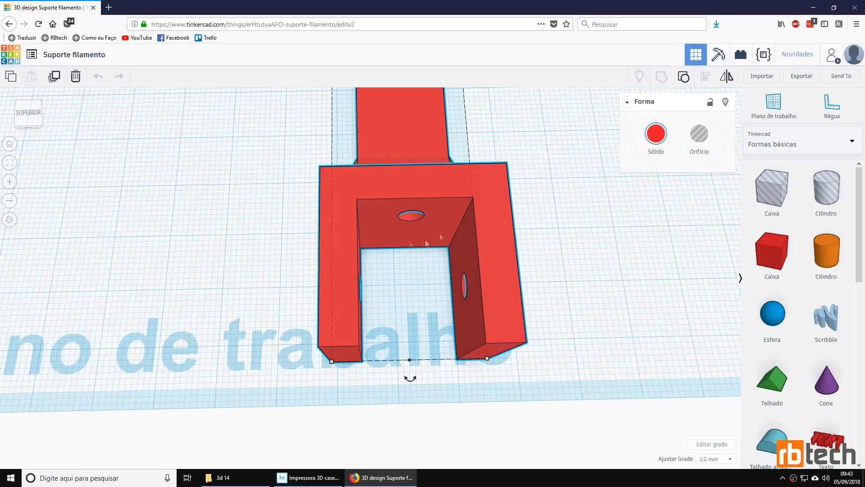
Step: Examine the screw holes in the U-shaped end and the sloped braces joining it to the arm from both sides
{"action": "right_click_drag", "start_coordinate": [625, 291], "coordinate": [391, 278]}
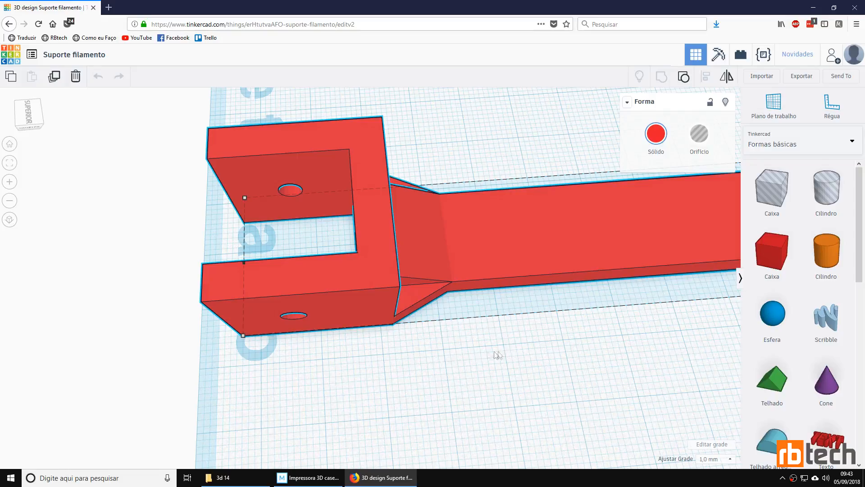
{"action": "right_click_drag", "start_coordinate": [256, 225], "coordinate": [514, 217]}
{"action": "scroll", "coordinate": [242, 208], "scroll_direction": "up", "scroll_amount": 3}
{"action": "right_click_drag", "start_coordinate": [345, 287], "coordinate": [450, 276]}
{"action": "scroll", "coordinate": [291, 217], "scroll_direction": "down", "scroll_amount": 5}
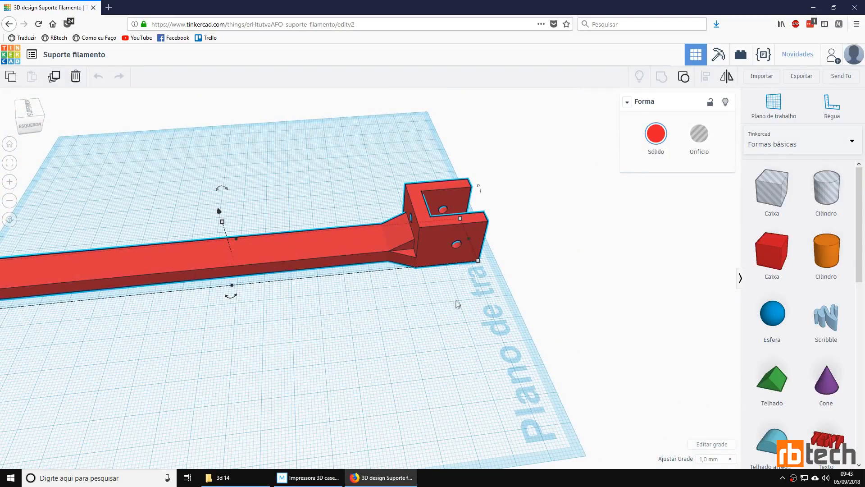
{"action": "scroll", "coordinate": [452, 274], "scroll_direction": "up", "scroll_amount": 6}
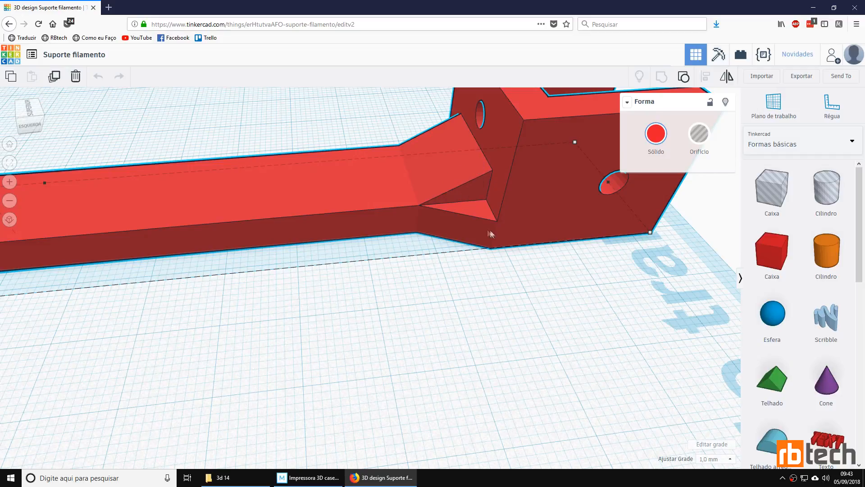
{"action": "right_click_drag", "start_coordinate": [423, 169], "coordinate": [464, 218]}
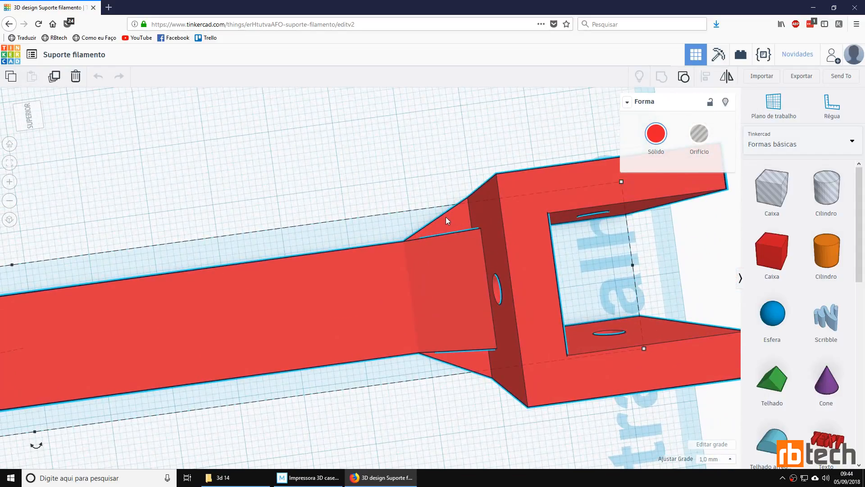
{"action": "right_click_drag", "start_coordinate": [487, 373], "coordinate": [436, 333]}
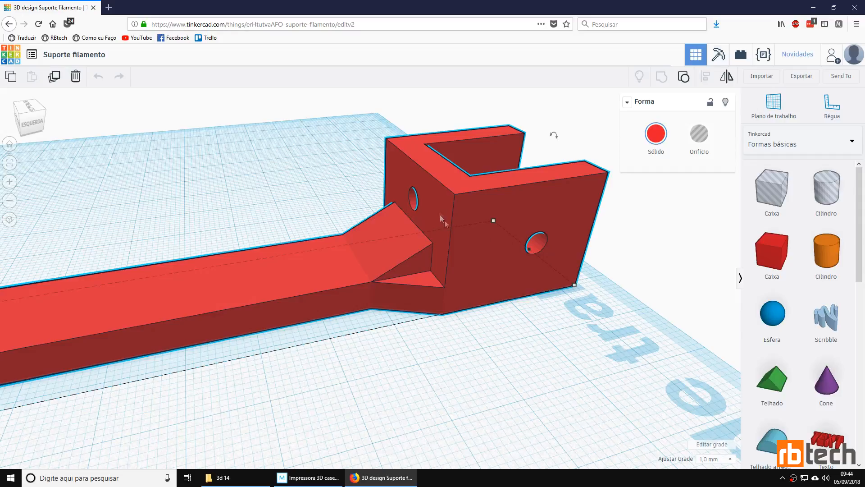
{"action": "right_click_drag", "start_coordinate": [493, 224], "coordinate": [530, 225]}
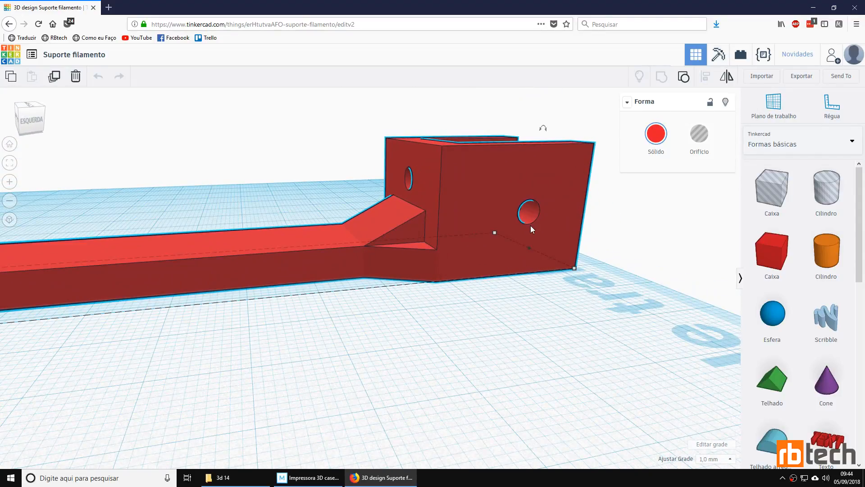
{"action": "scroll", "coordinate": [394, 201], "scroll_direction": "down", "scroll_amount": 5}
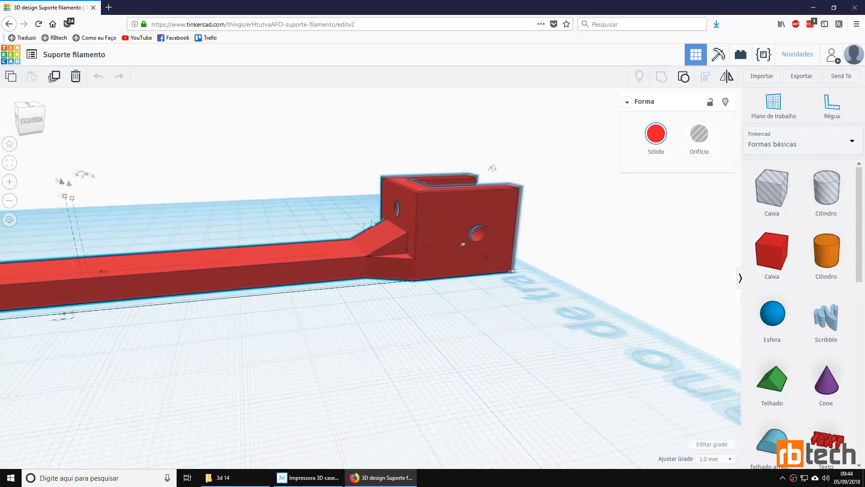
Step: Examine the half-round notch at the far end of the filament holder's arm
{"action": "middle_click_drag", "start_coordinate": [79, 343], "coordinate": [491, 346]}
{"action": "middle_click_drag", "start_coordinate": [163, 351], "coordinate": [667, 358]}
{"action": "scroll", "coordinate": [531, 273], "scroll_direction": "up", "scroll_amount": 4}
{"action": "mouse_move", "coordinate": [532, 270]}
{"action": "right_mouse_down"}
{"action": "mouse_move", "coordinate": [419, 285]}
{"action": "mouse_move", "coordinate": [546, 305]}
{"action": "mouse_move", "coordinate": [615, 282]}
{"action": "mouse_move", "coordinate": [536, 285]}
{"action": "right_mouse_up"}
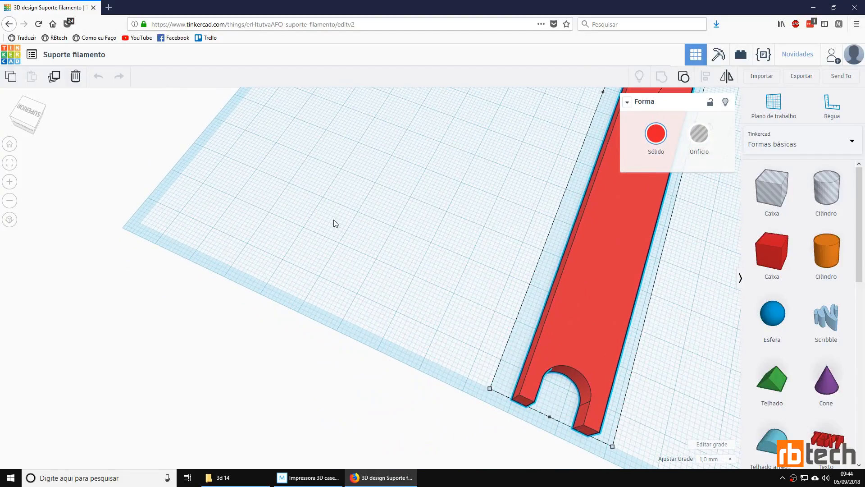
{"action": "scroll", "coordinate": [649, 373], "scroll_direction": "down", "scroll_amount": 3}
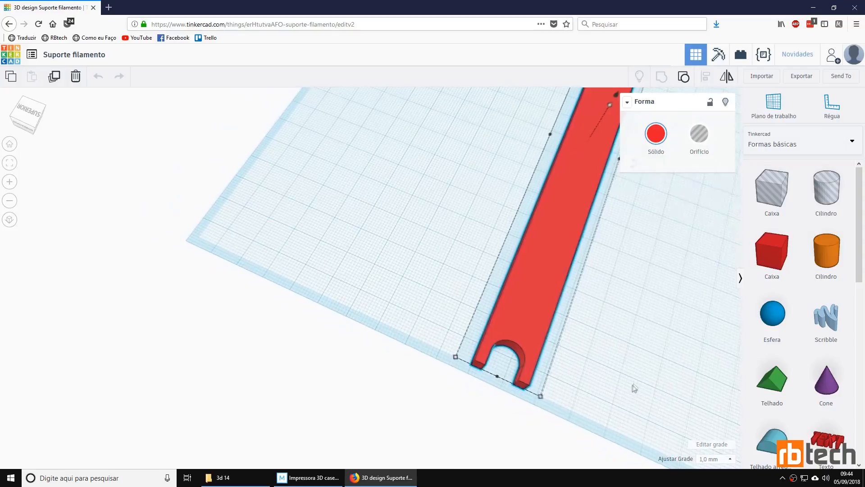
{"action": "middle_click_drag", "start_coordinate": [626, 385], "coordinate": [494, 320]}
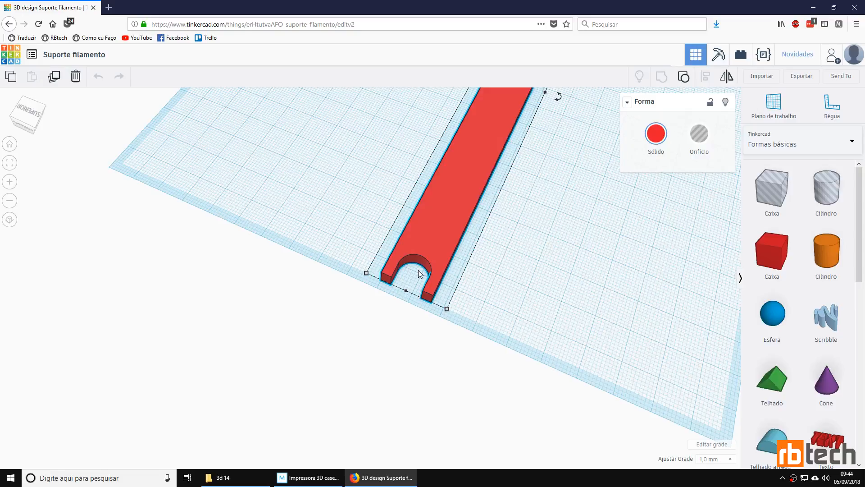
{"action": "scroll", "coordinate": [534, 205], "scroll_direction": "down", "scroll_amount": 3}
{"action": "mouse_move", "coordinate": [584, 237]}
{"action": "left_mouse_down"}
{"action": "mouse_move", "coordinate": [454, 243]}
{"action": "mouse_move", "coordinate": [581, 243]}
{"action": "left_mouse_up"}
{"action": "right_click_drag", "start_coordinate": [580, 242], "coordinate": [315, 211]}
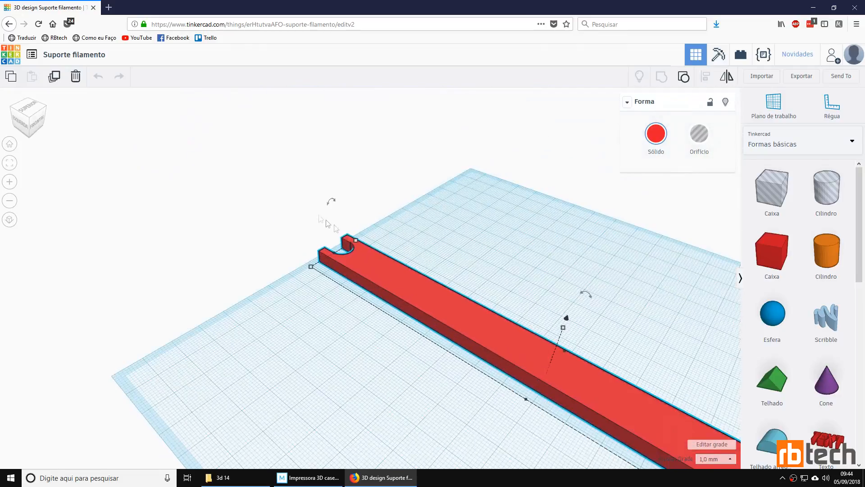
Step: Review the export formats for the selected holder without downloading it, and show its overall length and width dimensions
{"action": "middle_click_drag", "start_coordinate": [430, 371], "coordinate": [376, 272]}
{"action": "scroll", "coordinate": [360, 252], "scroll_direction": "down", "scroll_amount": 3}
{"action": "scroll", "coordinate": [473, 286], "scroll_direction": "down", "scroll_amount": 4}
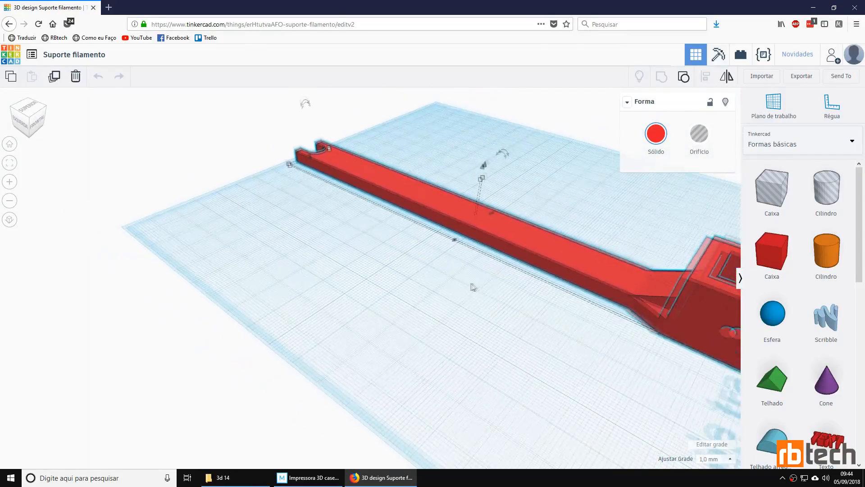
{"action": "middle_click_drag", "start_coordinate": [583, 342], "coordinate": [379, 347]}
{"action": "right_click_drag", "start_coordinate": [475, 195], "coordinate": [493, 219]}
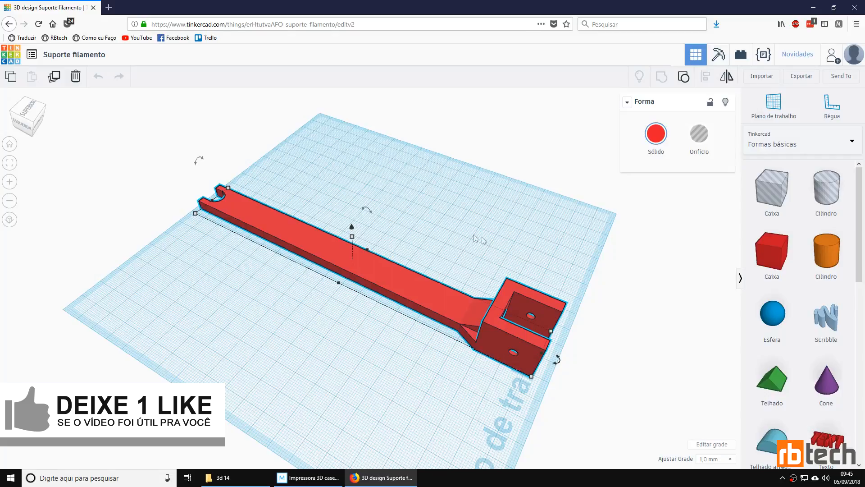
{"action": "left_click", "coordinate": [802, 76]}
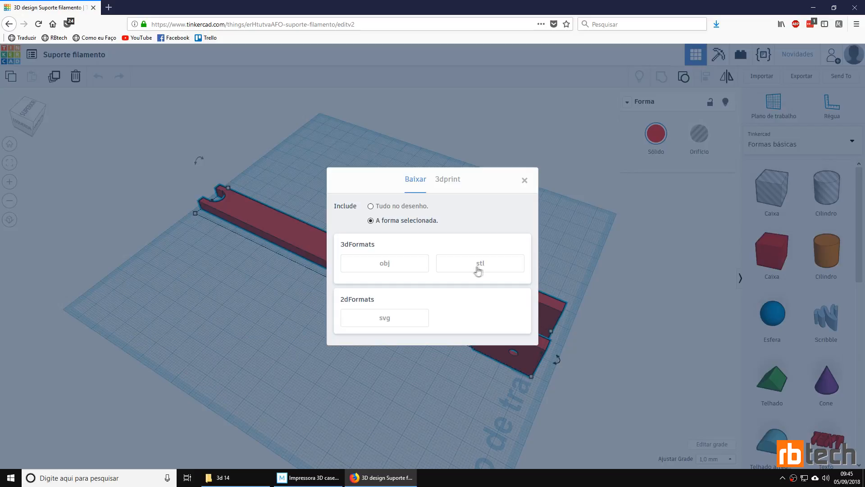
{"action": "left_click", "coordinate": [524, 181]}
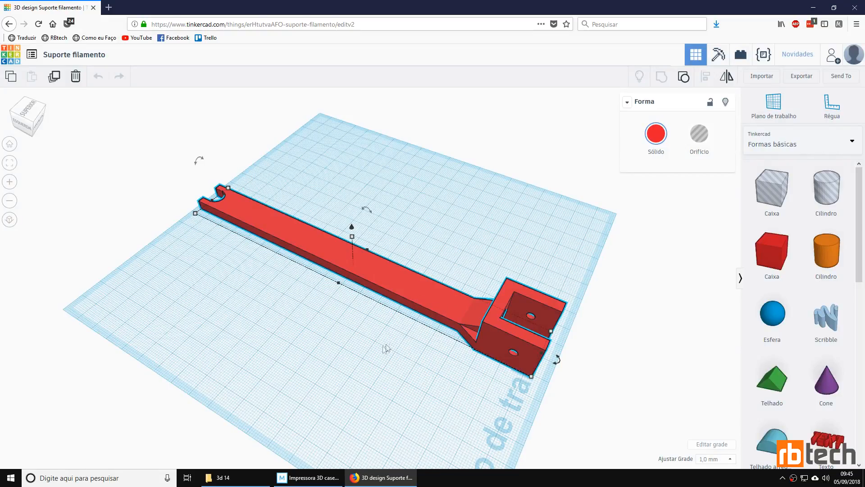
{"action": "mouse_move", "coordinate": [195, 213]}
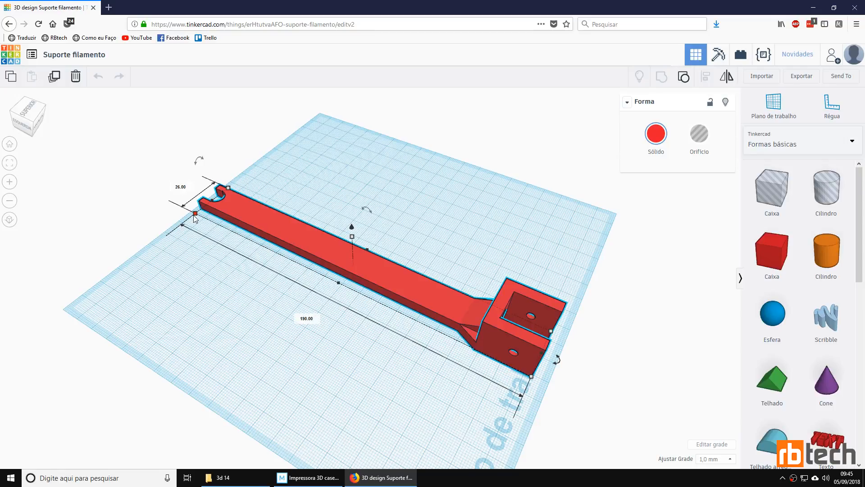